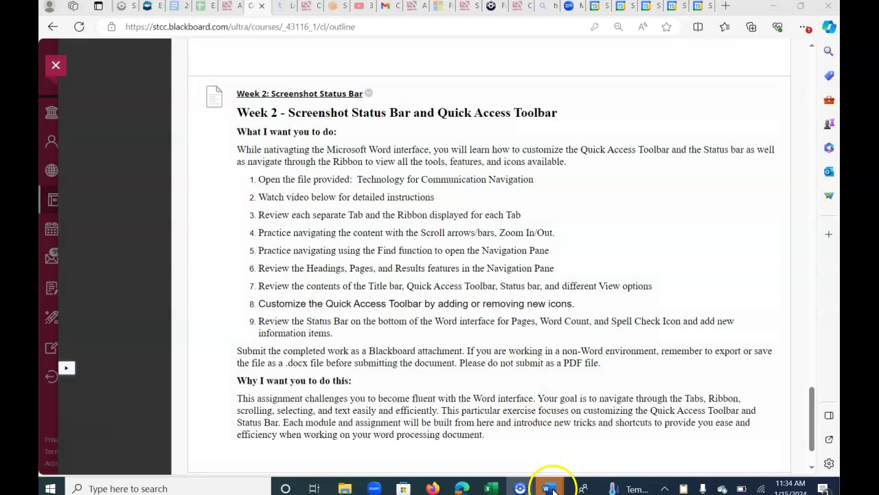
- After reading the Week 2 assignment, show previews of the open Word windows from the taskbar
{"action": "left_click", "coordinate": [553, 488]}
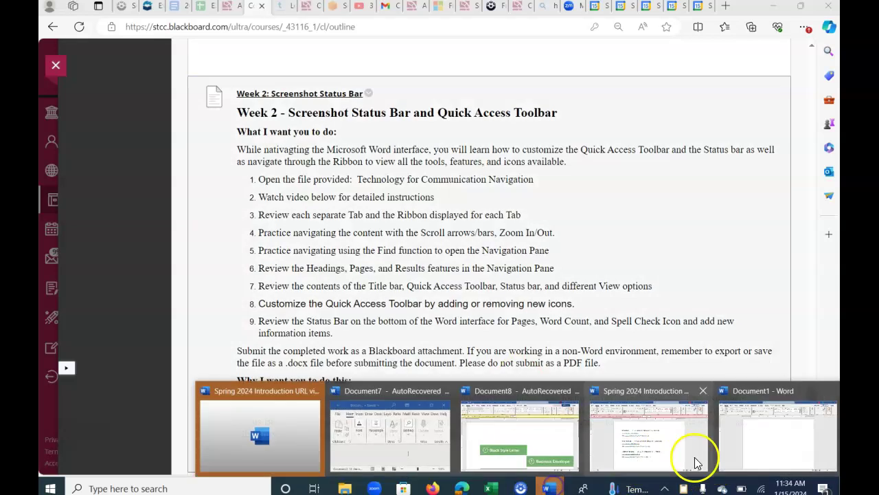
- Switch to the blank Document1 window in Word
{"action": "left_click", "coordinate": [712, 458]}
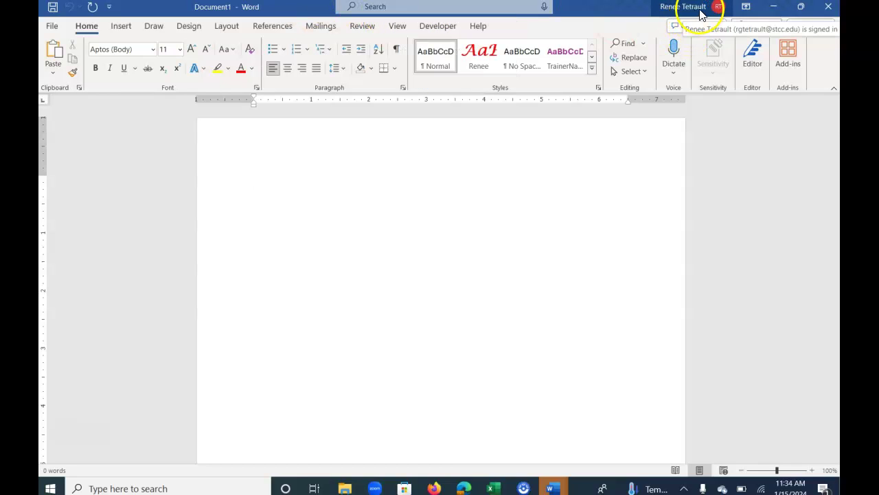
{"action": "left_click", "coordinate": [747, 7]}
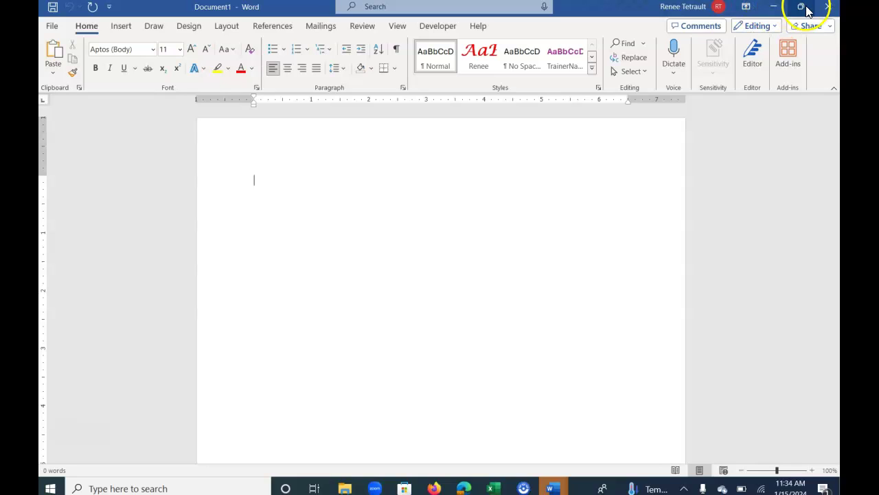
{"action": "left_click", "coordinate": [747, 6]}
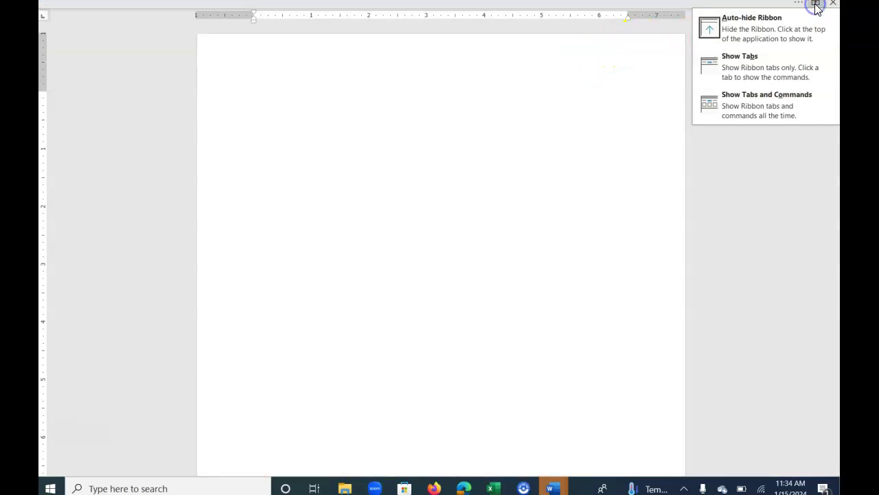
{"action": "left_click", "coordinate": [752, 60]}
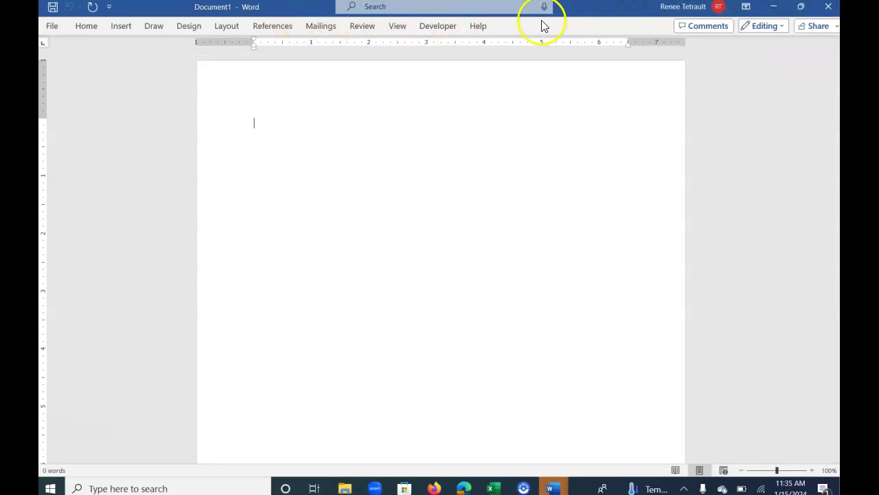
{"action": "left_click", "coordinate": [745, 10]}
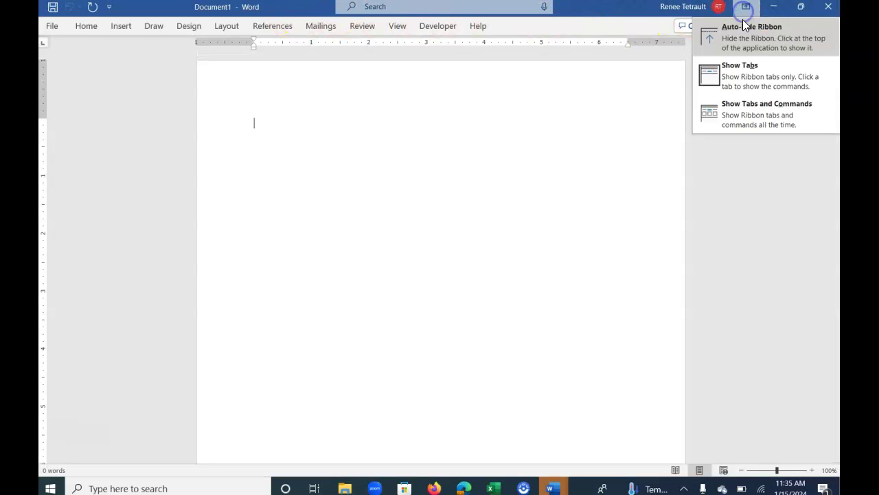
{"action": "left_click", "coordinate": [746, 117]}
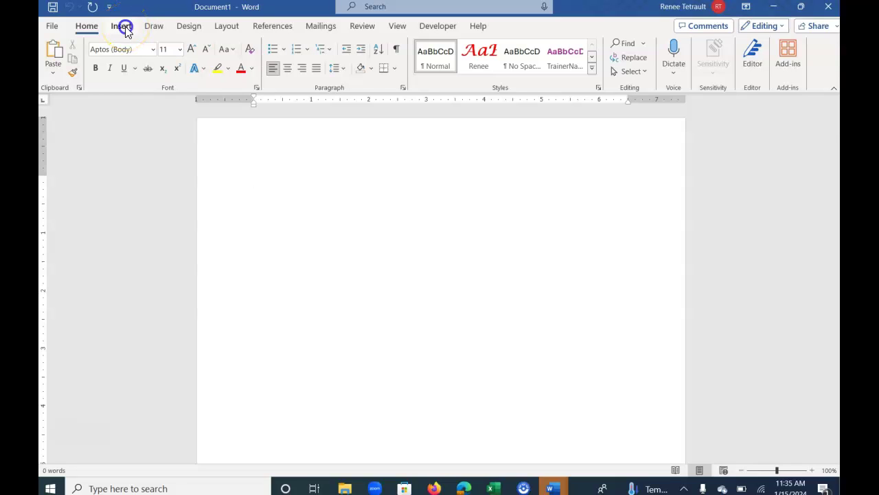
- Browse the Insert, Layout and Mailings ribbon tabs, ending back on Home
{"action": "left_click", "coordinate": [123, 27]}
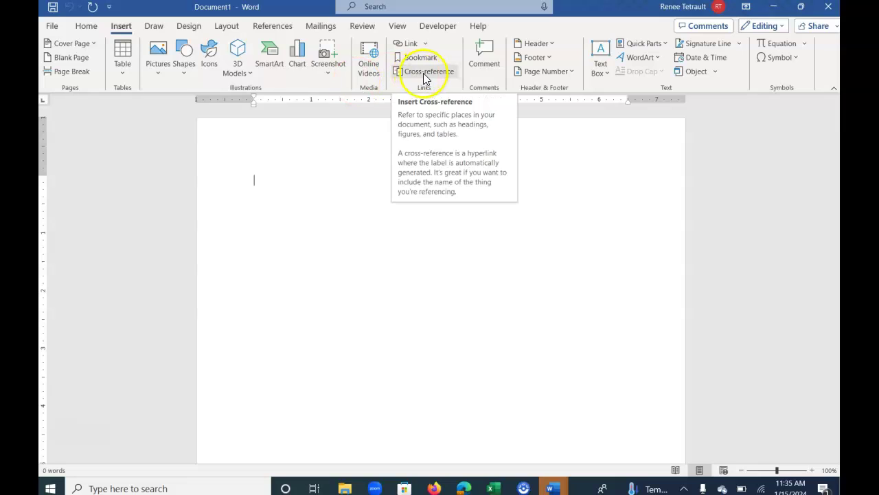
{"action": "left_click", "coordinate": [227, 26]}
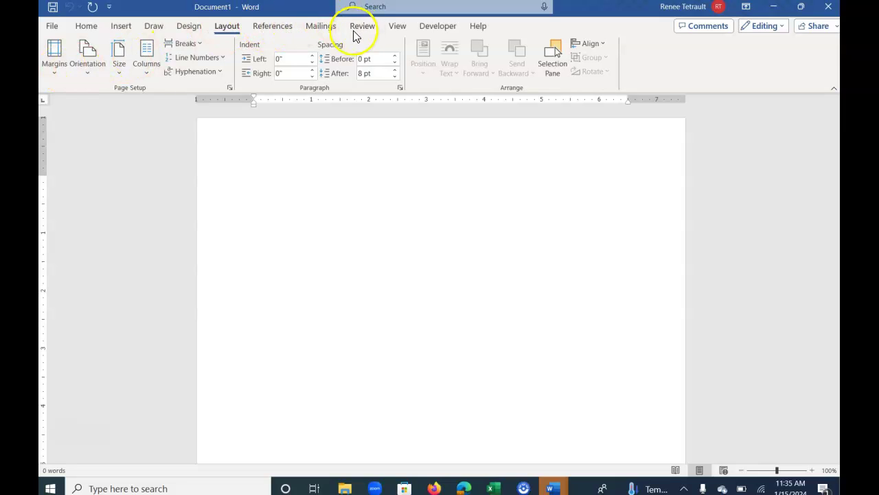
{"action": "left_click", "coordinate": [321, 26]}
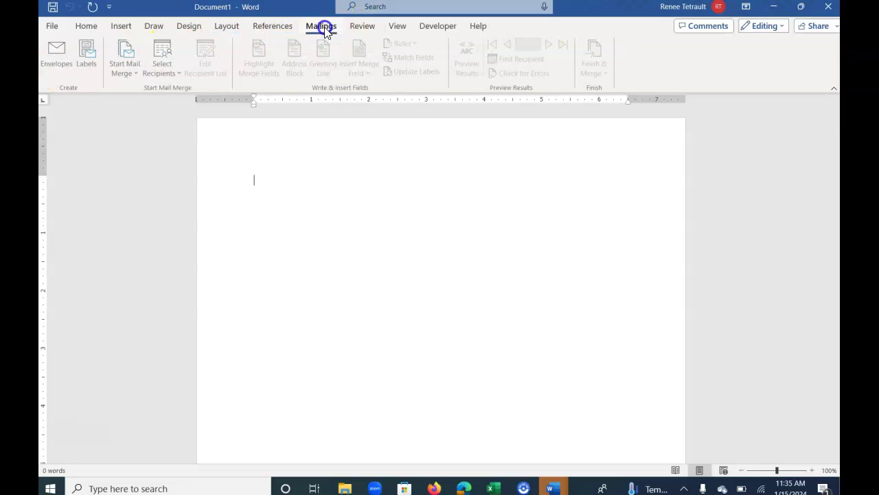
{"action": "left_click", "coordinate": [81, 28]}
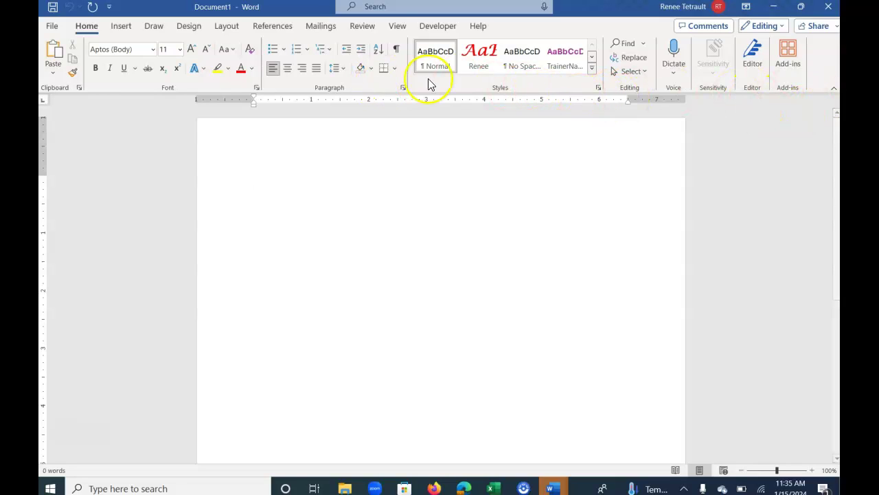
{"action": "left_click", "coordinate": [121, 28]}
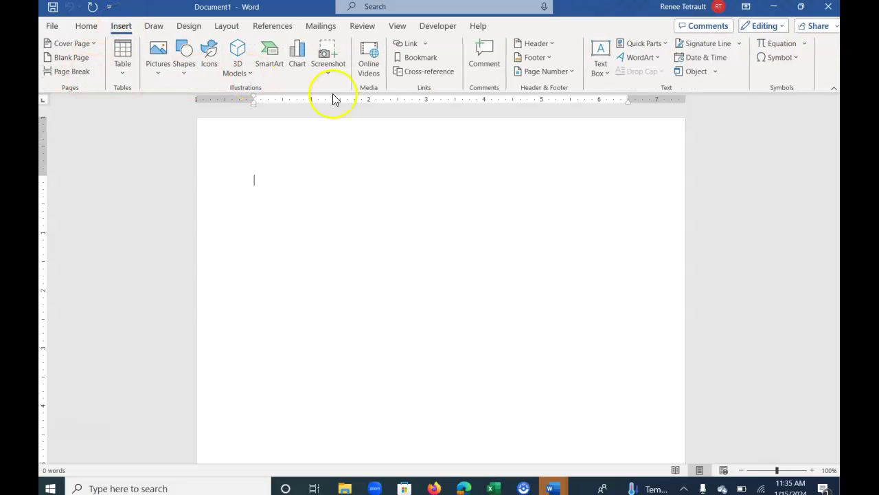
{"action": "left_click", "coordinate": [86, 26]}
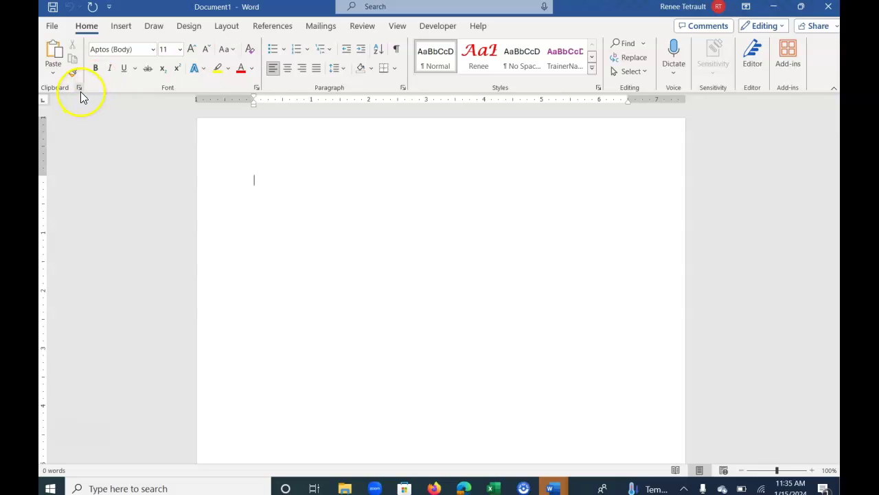
- In the Font dialog, preview The Serif Hand and Kigelia fonts, then choose Noto Sans
{"action": "left_click", "coordinate": [256, 88]}
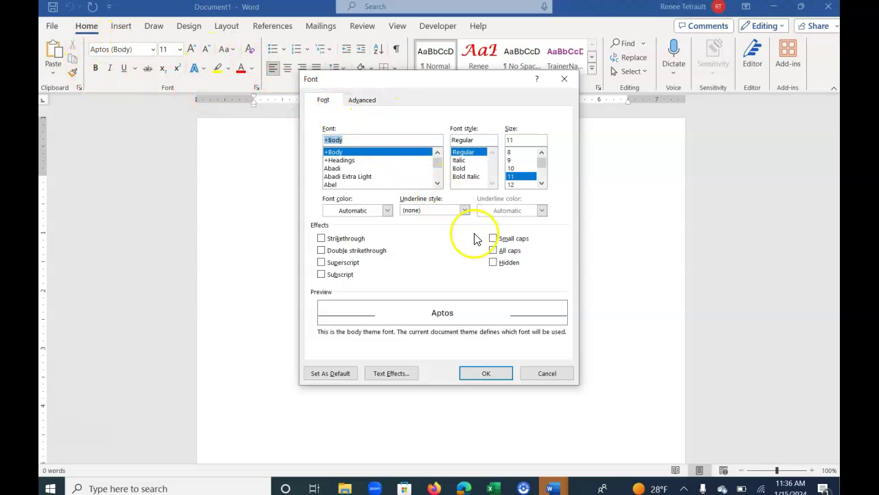
{"action": "scroll", "coordinate": [412, 165], "scroll_direction": "down", "scroll_amount": 20}
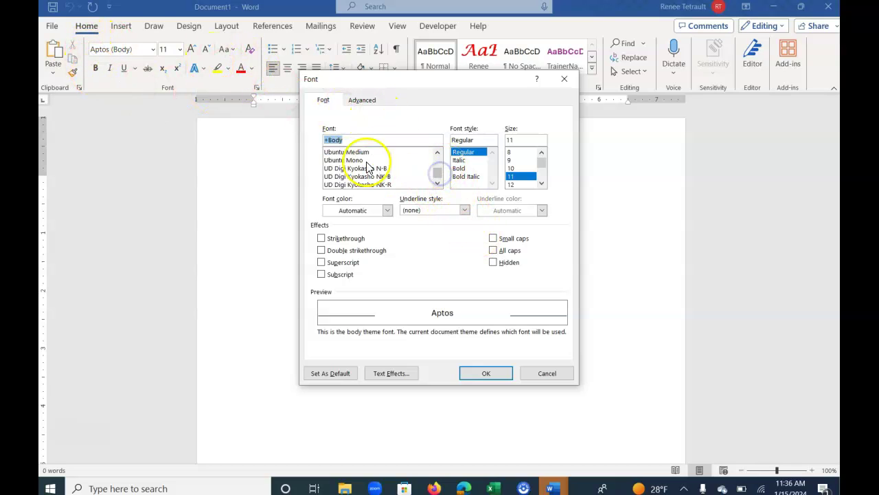
{"action": "scroll", "coordinate": [366, 167], "scroll_direction": "up", "scroll_amount": 10}
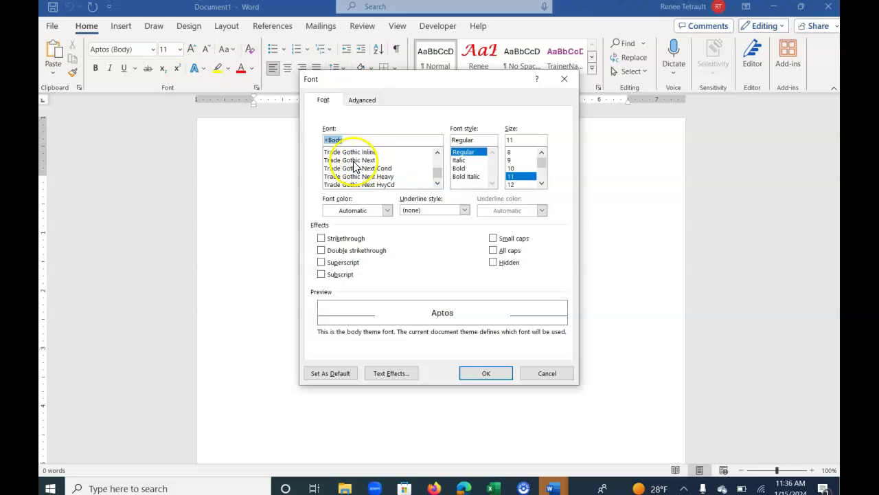
{"action": "scroll", "coordinate": [355, 167], "scroll_direction": "up", "scroll_amount": 1}
{"action": "left_click", "coordinate": [357, 151]}
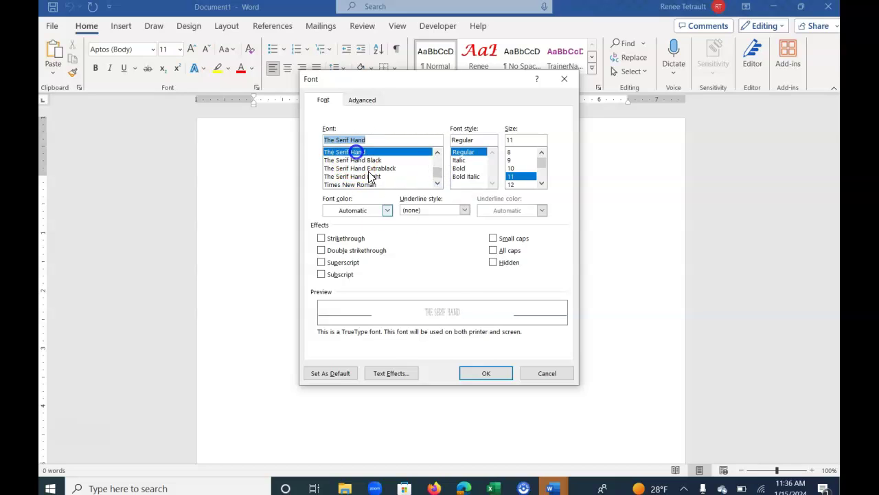
{"action": "left_click_drag", "start_coordinate": [439, 173], "coordinate": [441, 172]}
{"action": "left_click", "coordinate": [349, 160]}
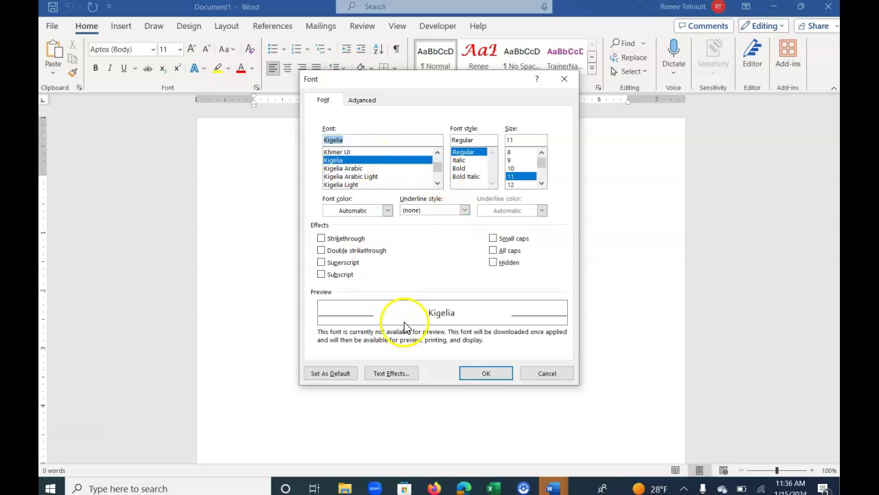
{"action": "left_click_drag", "start_coordinate": [436, 167], "coordinate": [434, 172]}
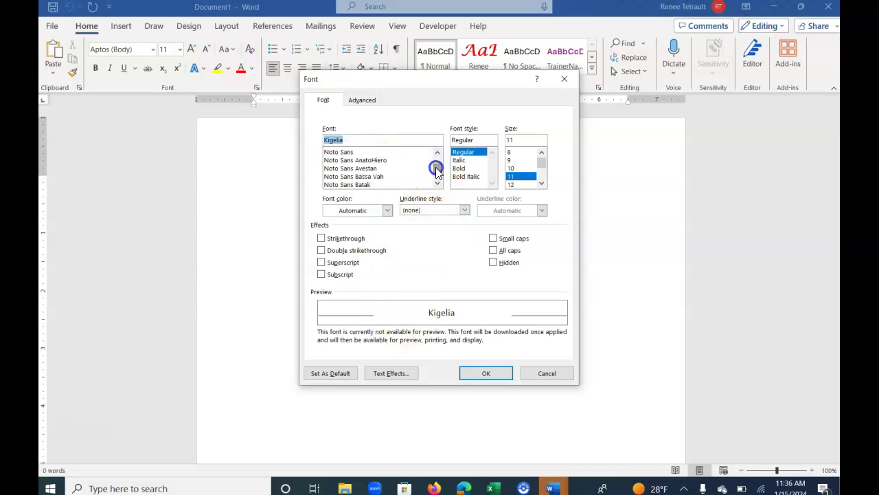
{"action": "left_click", "coordinate": [343, 152]}
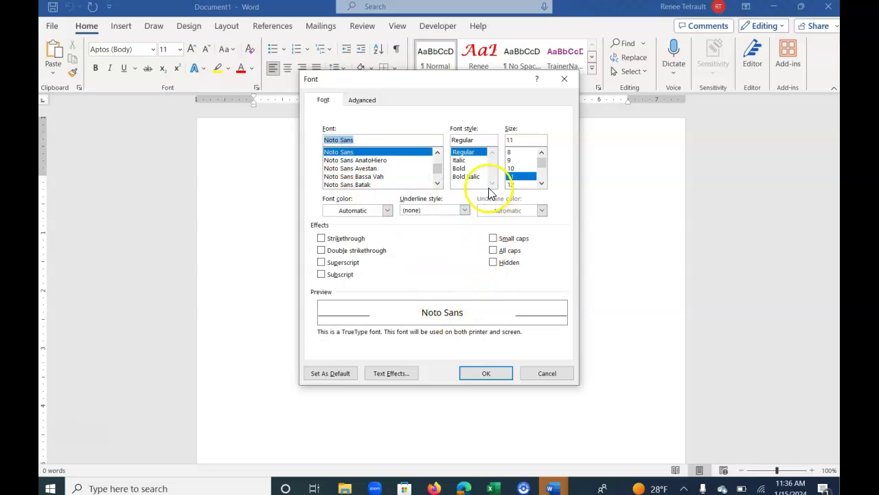
- Try Bold style, size 16 and green font colour, then cancel without applying
{"action": "left_click", "coordinate": [462, 169]}
{"action": "left_click", "coordinate": [541, 183]}
{"action": "left_click", "coordinate": [541, 183]}
{"action": "left_click", "coordinate": [520, 184]}
{"action": "left_click", "coordinate": [387, 210]}
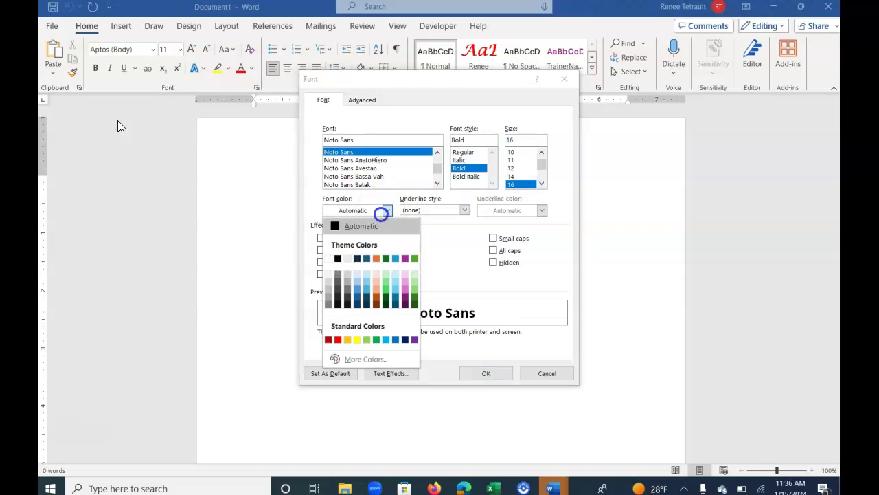
{"action": "left_click", "coordinate": [414, 258]}
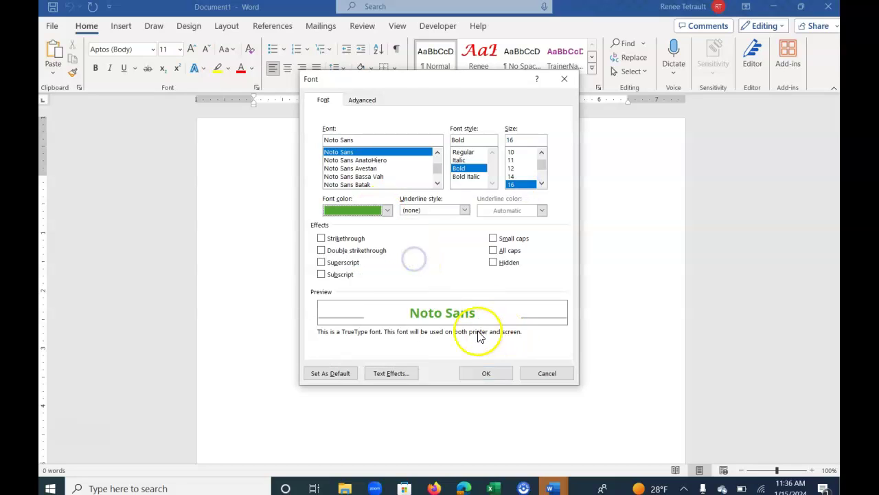
{"action": "left_click", "coordinate": [553, 375]}
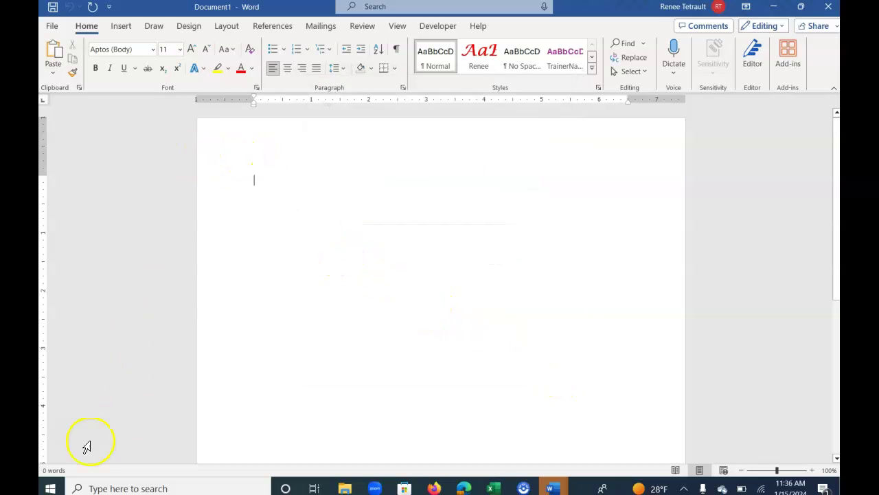
{"action": "left_click", "coordinate": [48, 27]}
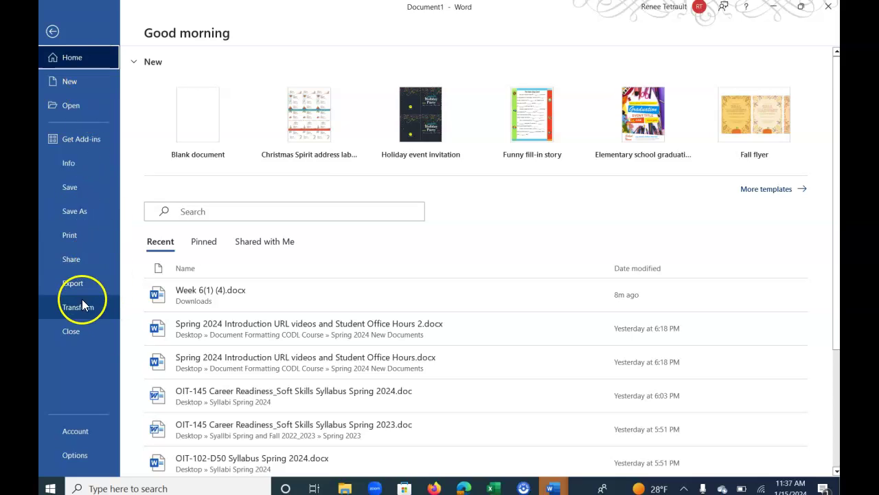
{"action": "left_click", "coordinate": [54, 31]}
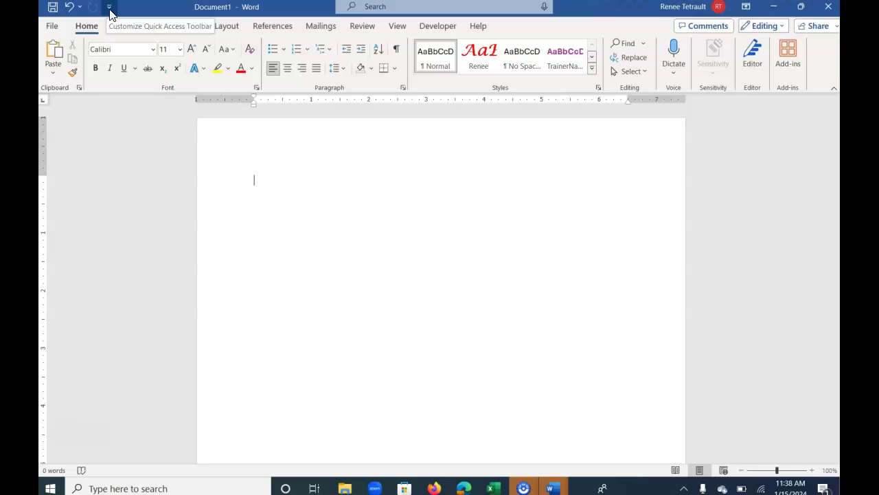
- Add Quick Print and Print Preview and Print to the Quick Access Toolbar
{"action": "left_click", "coordinate": [109, 8]}
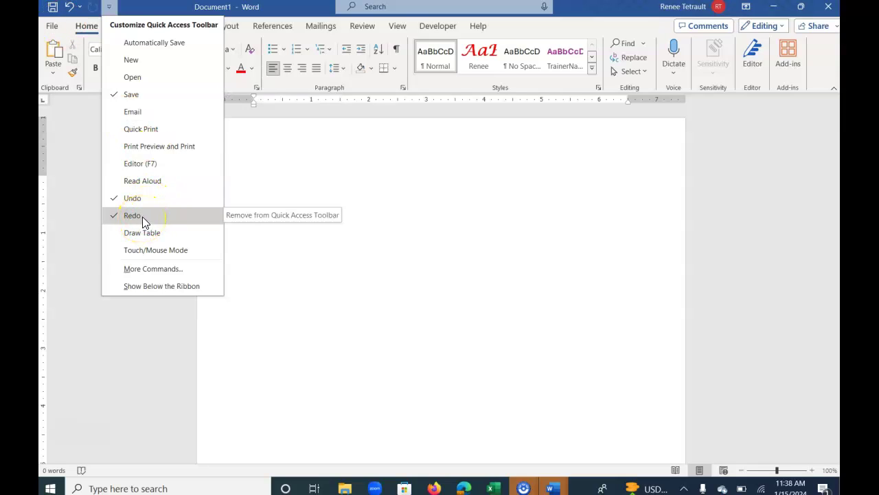
{"action": "left_click", "coordinate": [145, 131]}
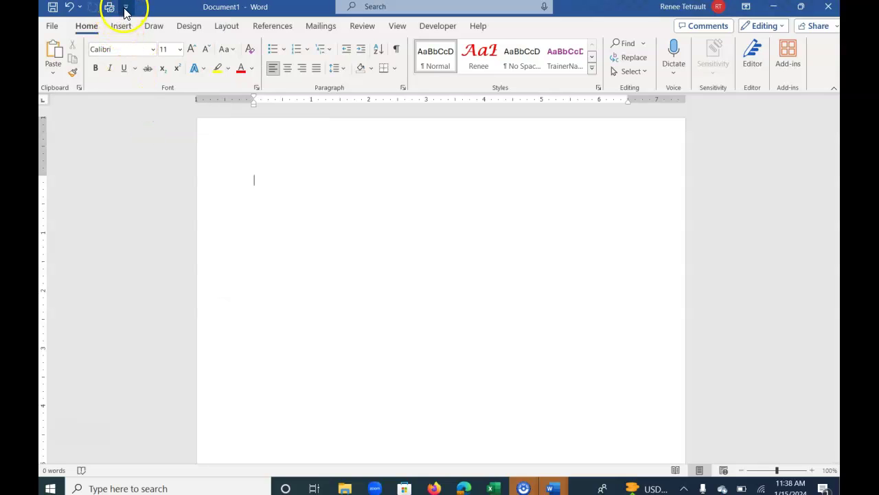
{"action": "left_click", "coordinate": [126, 8]}
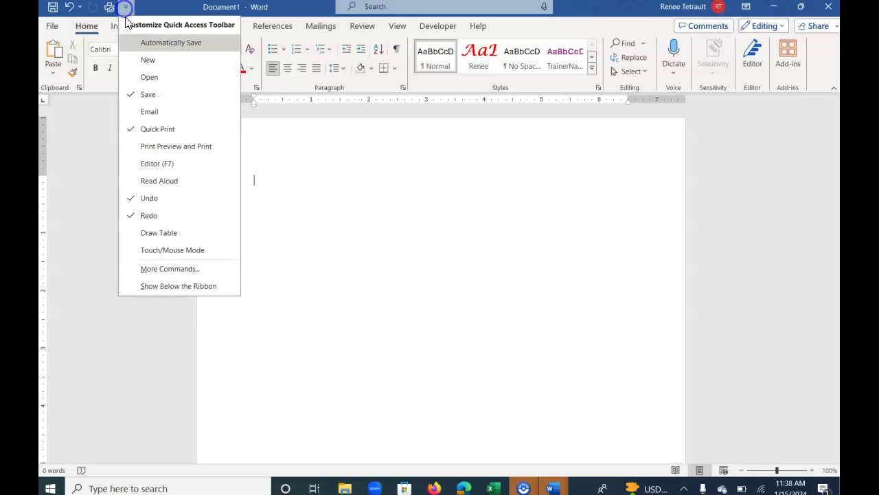
{"action": "left_click", "coordinate": [174, 147]}
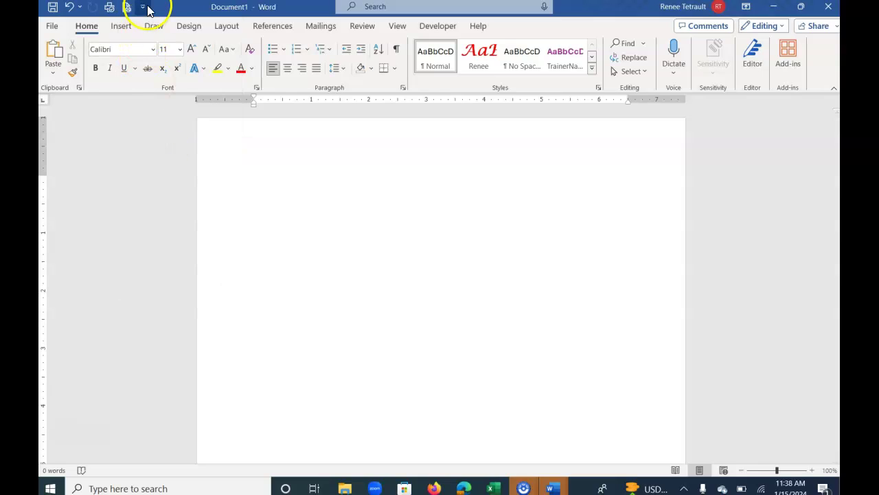
- Add Editor (F7) and Open to the Quick Access Toolbar
{"action": "left_click", "coordinate": [143, 6]}
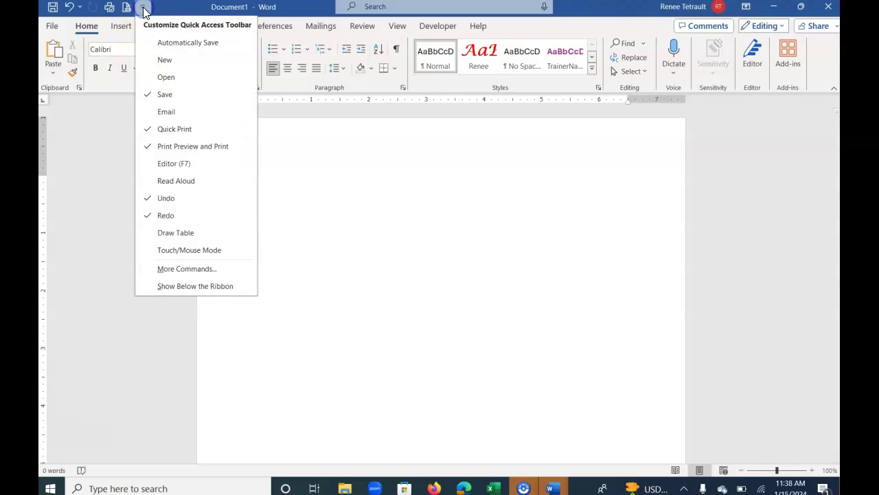
{"action": "left_click", "coordinate": [184, 165]}
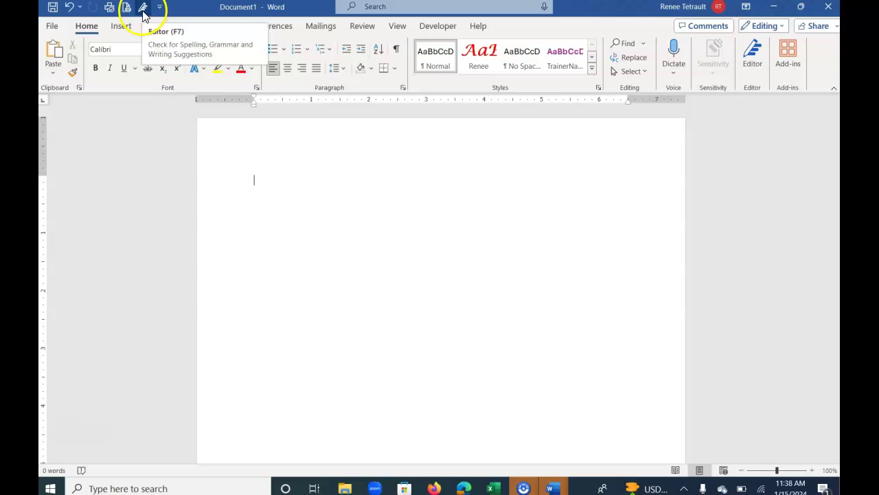
{"action": "left_click", "coordinate": [159, 8]}
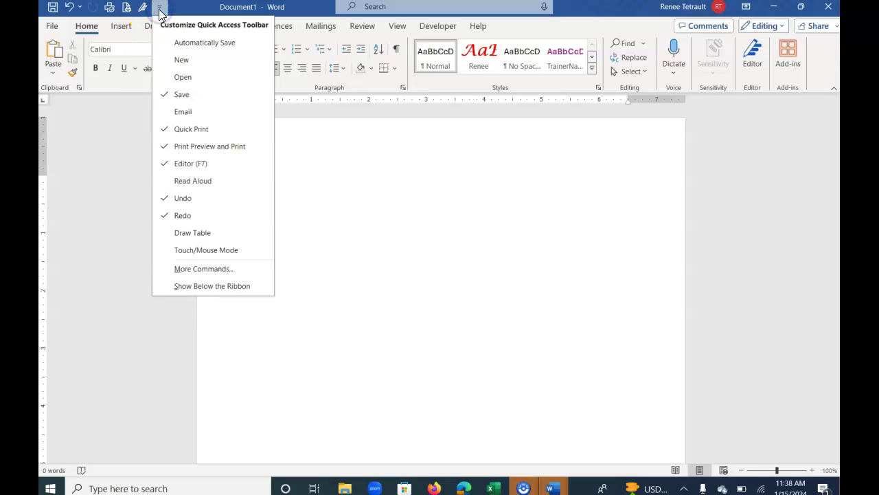
{"action": "left_click", "coordinate": [181, 79]}
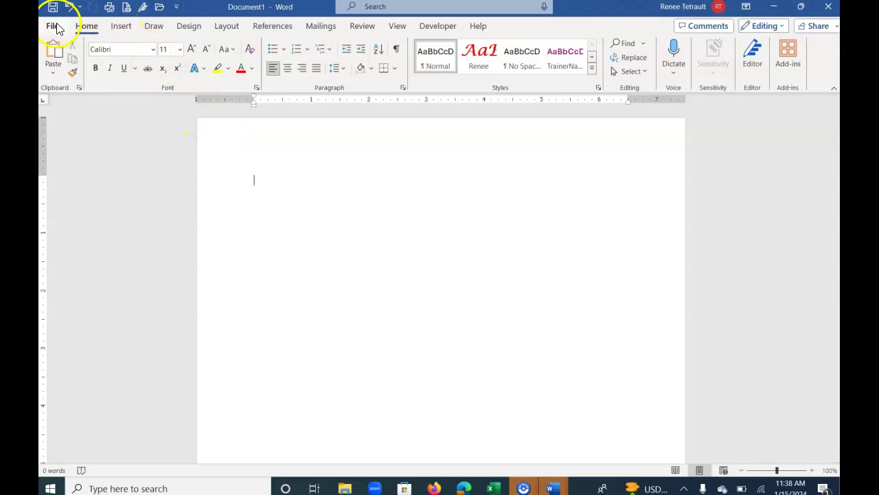
{"action": "left_click", "coordinate": [160, 8]}
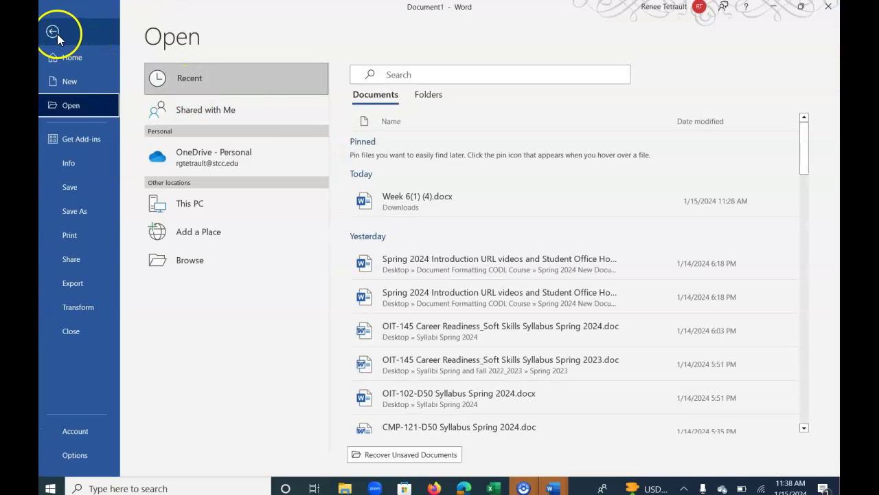
{"action": "left_click", "coordinate": [53, 32]}
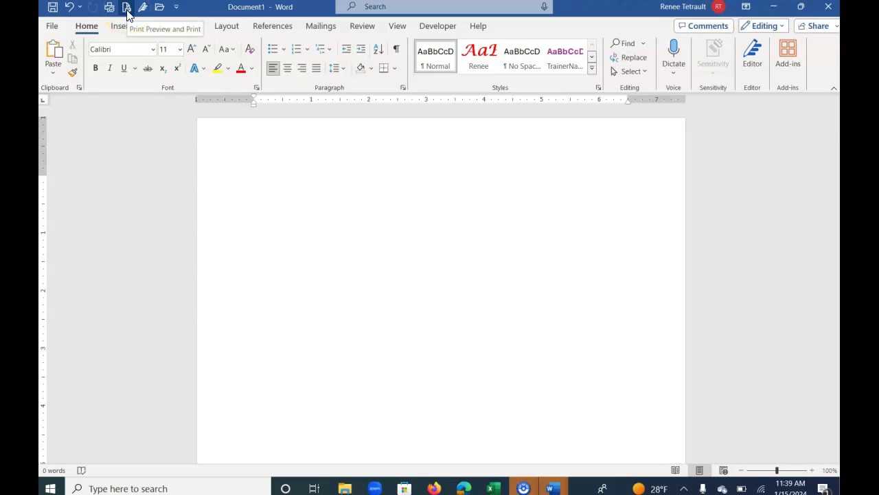
{"action": "left_click", "coordinate": [127, 12]}
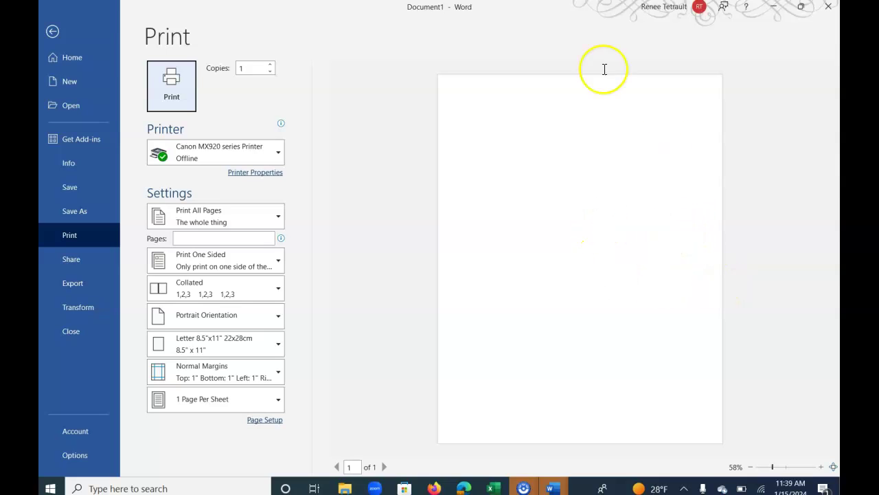
{"action": "left_click", "coordinate": [178, 96]}
{"action": "left_click", "coordinate": [53, 32]}
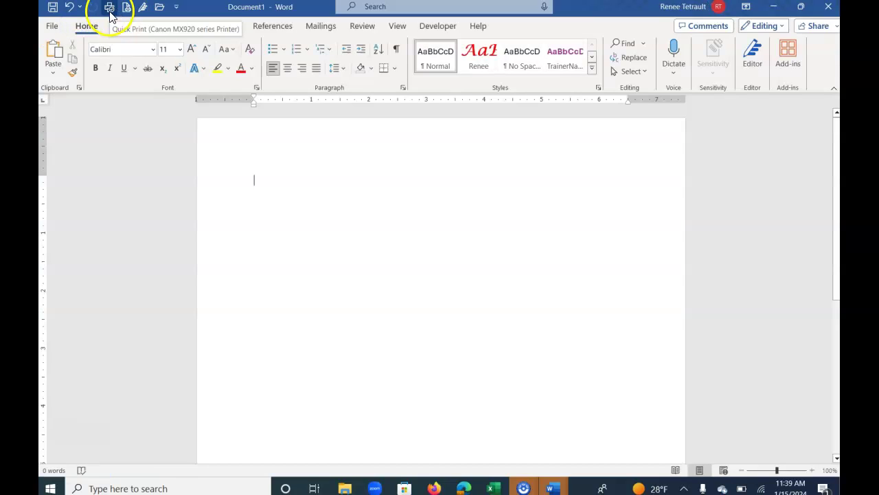
- Uncheck Quick Print in the Customize Quick Access Toolbar list
{"action": "left_click", "coordinate": [177, 8]}
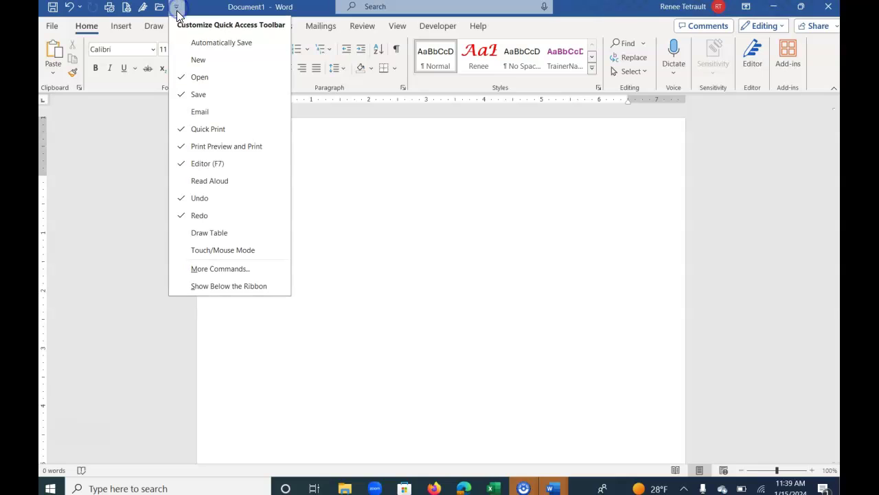
{"action": "left_click", "coordinate": [202, 130]}
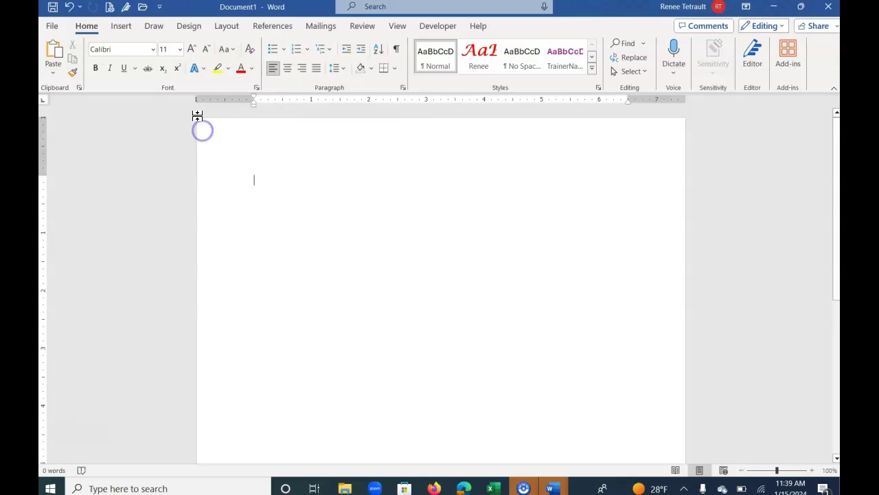
{"action": "left_click", "coordinate": [160, 10]}
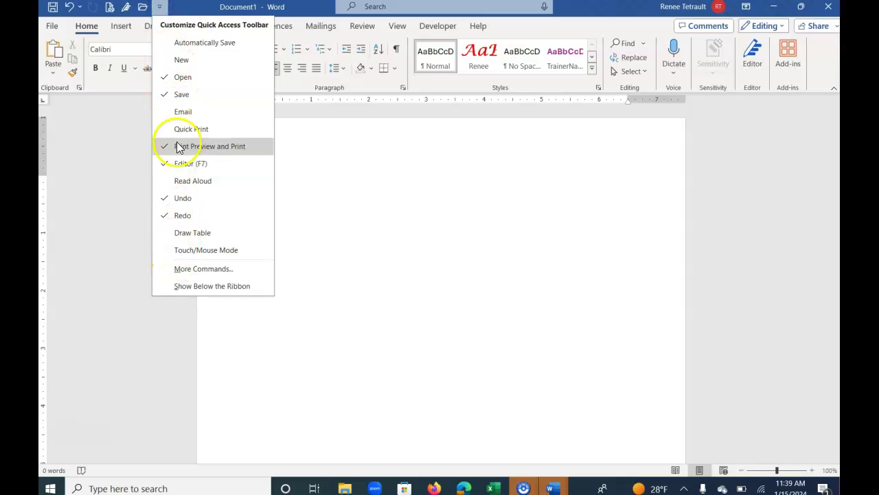
- In Word Options, add Numbering and Copy to the Quick Access Toolbar and confirm
{"action": "left_click", "coordinate": [204, 268]}
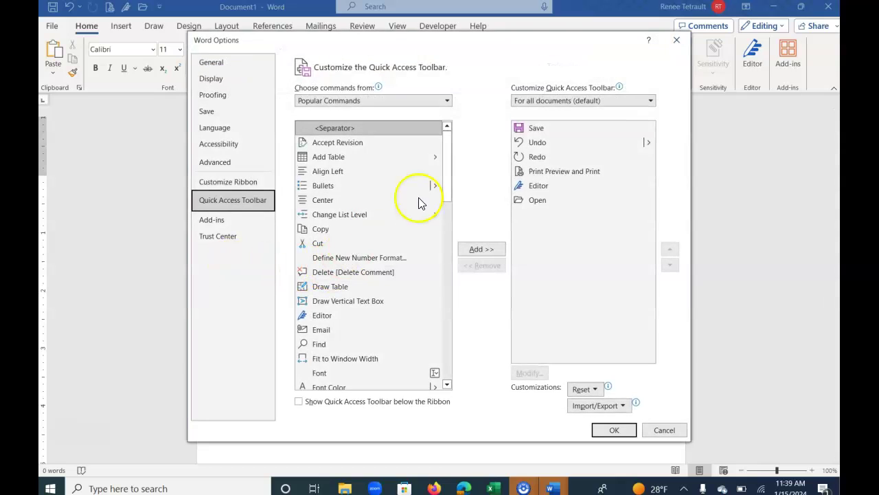
{"action": "left_click_drag", "start_coordinate": [448, 166], "coordinate": [463, 241]}
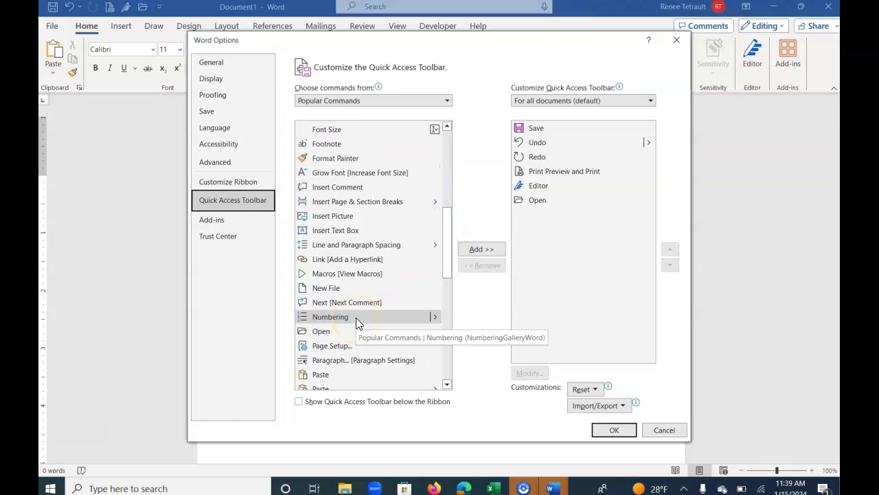
{"action": "left_click", "coordinate": [356, 317]}
{"action": "left_click", "coordinate": [469, 251]}
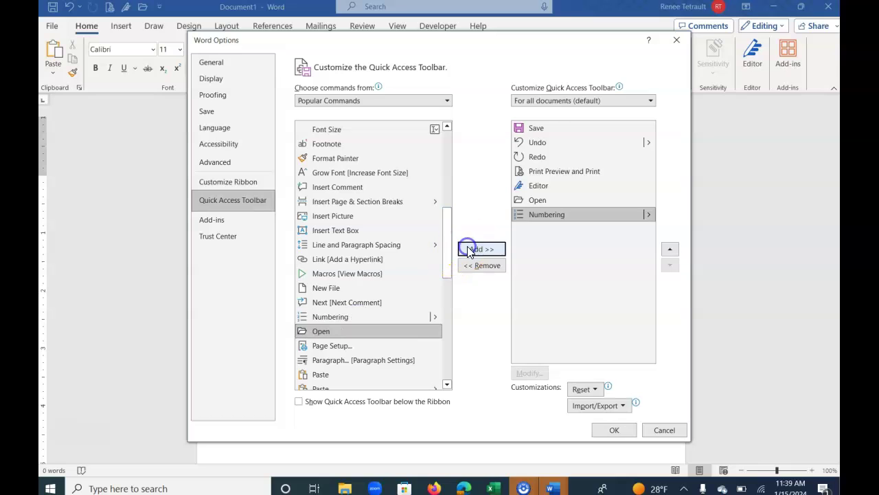
{"action": "left_click_drag", "start_coordinate": [442, 260], "coordinate": [448, 190]}
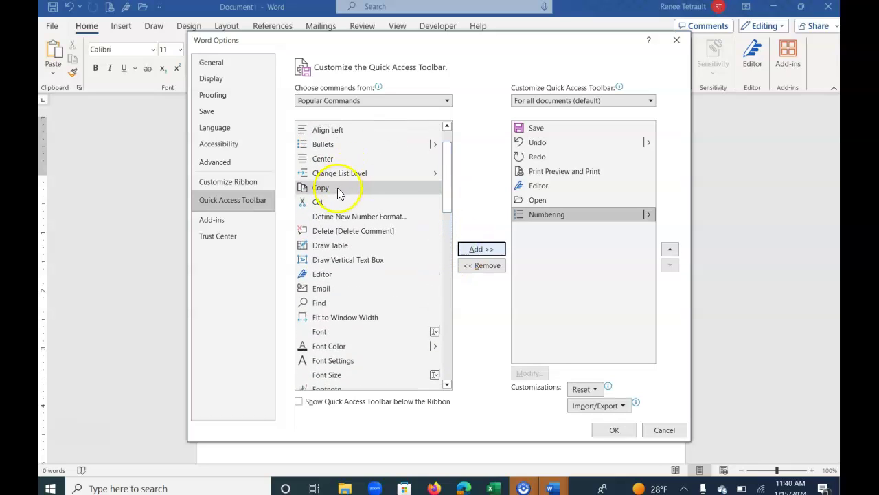
{"action": "left_click", "coordinate": [338, 187]}
{"action": "left_click", "coordinate": [486, 249]}
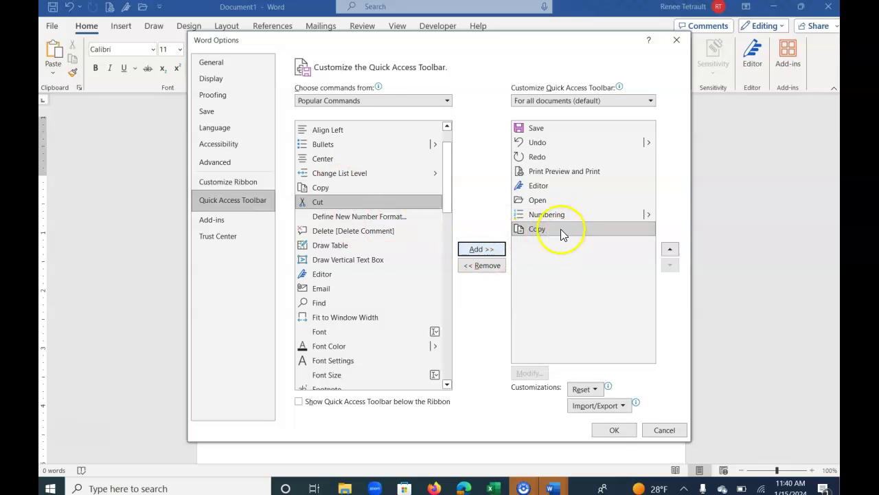
{"action": "left_click", "coordinate": [606, 432]}
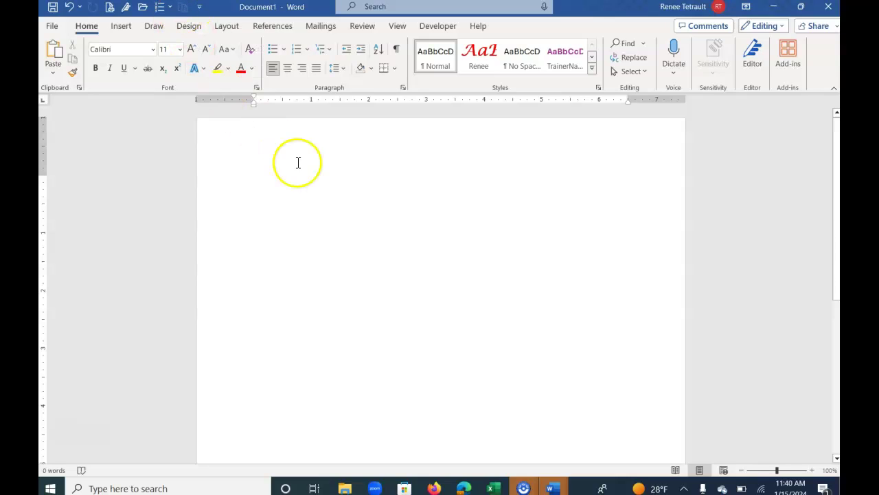
- Type the AutoCorrect entry 'Stcc' to insert 'Springfield Technical Community College', then select and deselect it
{"action": "type", "text": "Stcc"}
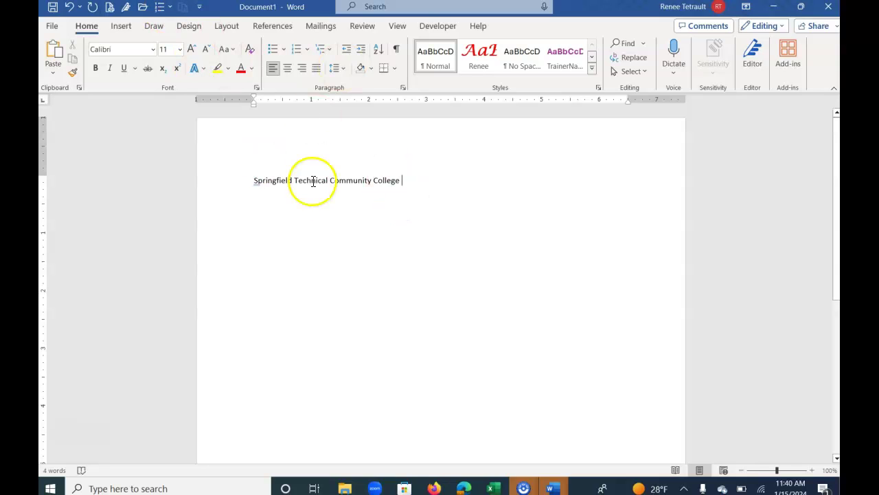
{"action": "left_click", "coordinate": [245, 181]}
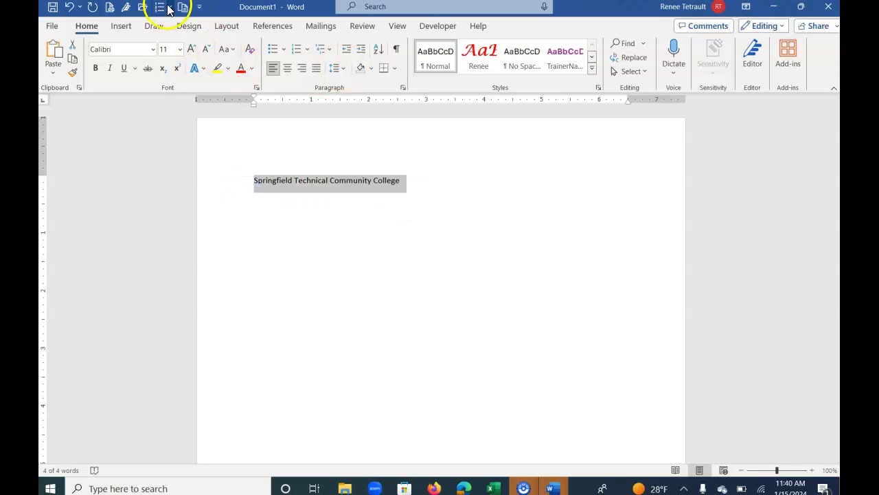
{"action": "left_click", "coordinate": [428, 176]}
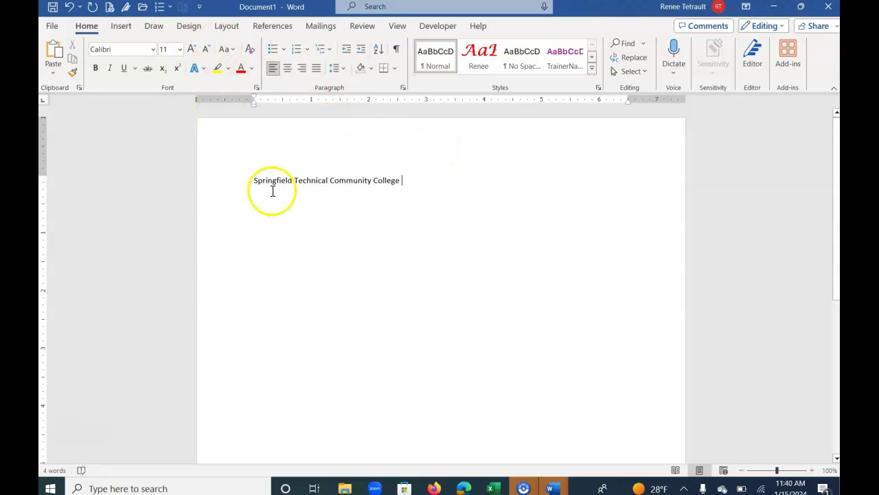
{"action": "left_click", "coordinate": [227, 184]}
{"action": "left_click", "coordinate": [476, 259]}
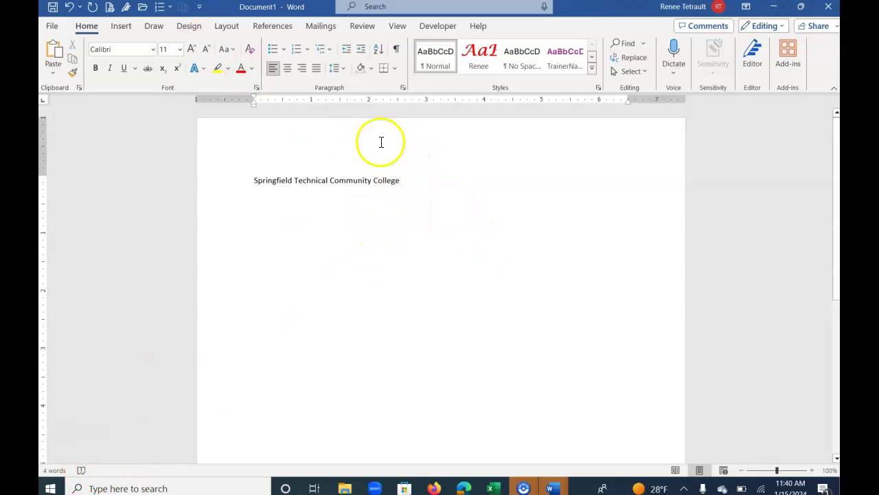
{"action": "left_click", "coordinate": [199, 8]}
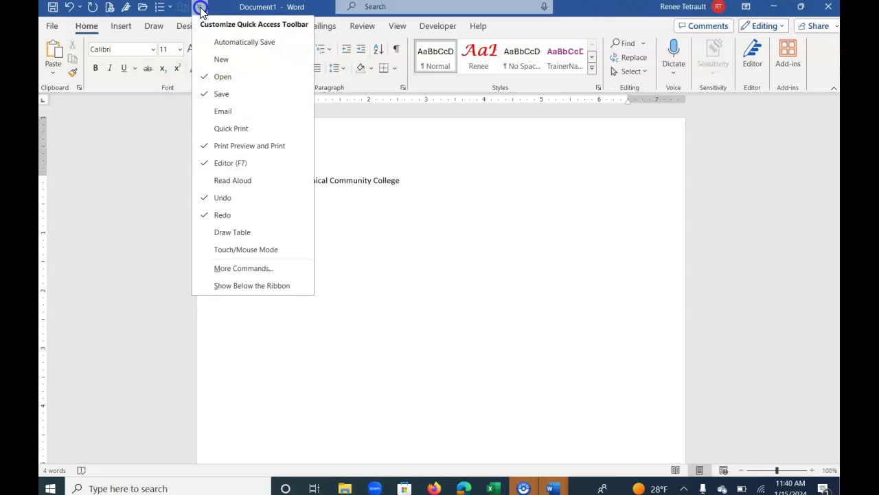
{"action": "left_click", "coordinate": [239, 288]}
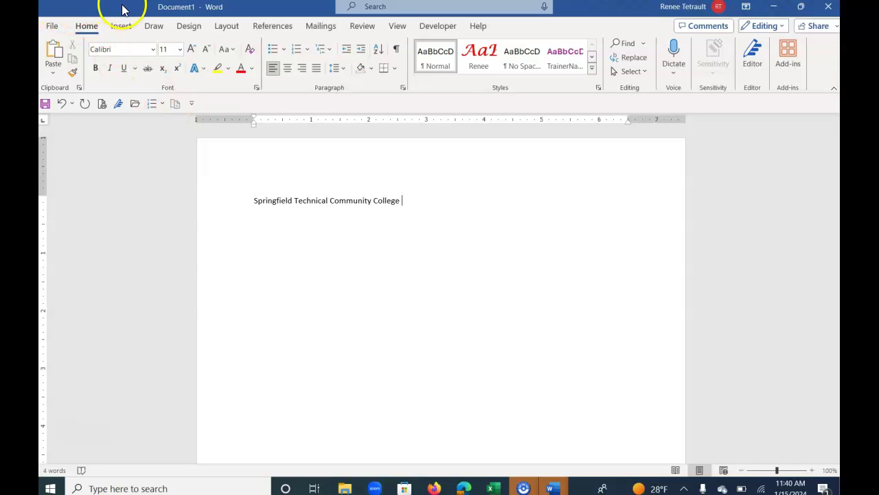
{"action": "left_click", "coordinate": [193, 104]}
{"action": "left_click", "coordinate": [239, 386]}
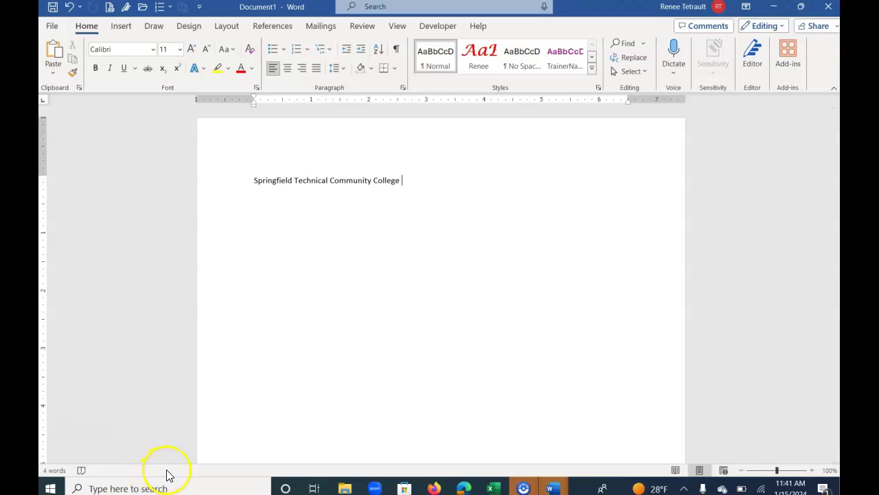
- Show Vertical Page Position on the status bar and add two blank lines below the college name
{"action": "right_click", "coordinate": [168, 471]}
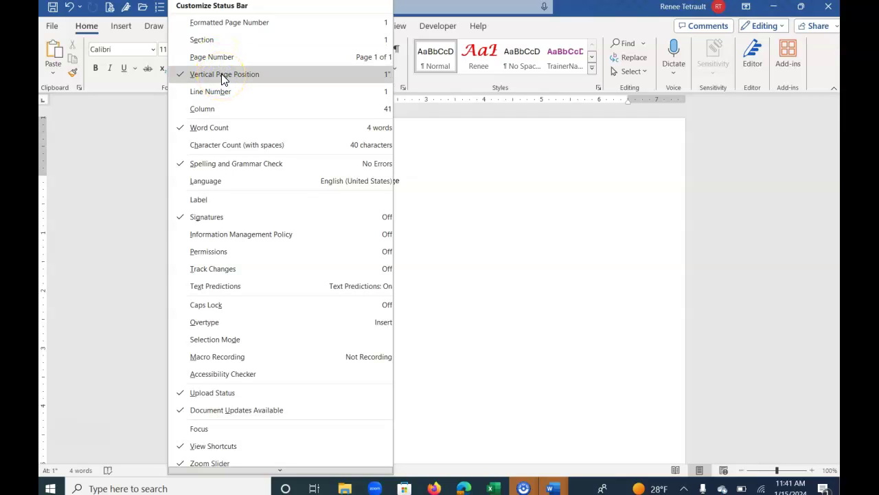
{"action": "left_click", "coordinate": [551, 311]}
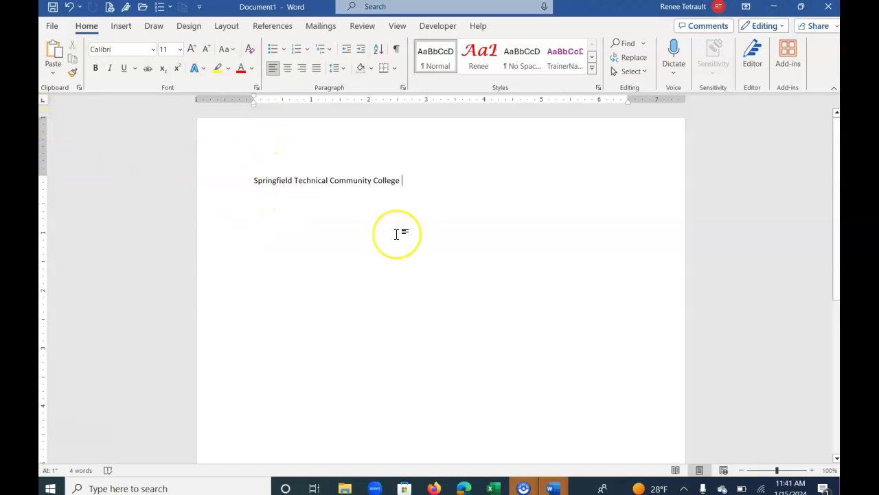
{"action": "key", "text": "Return"}
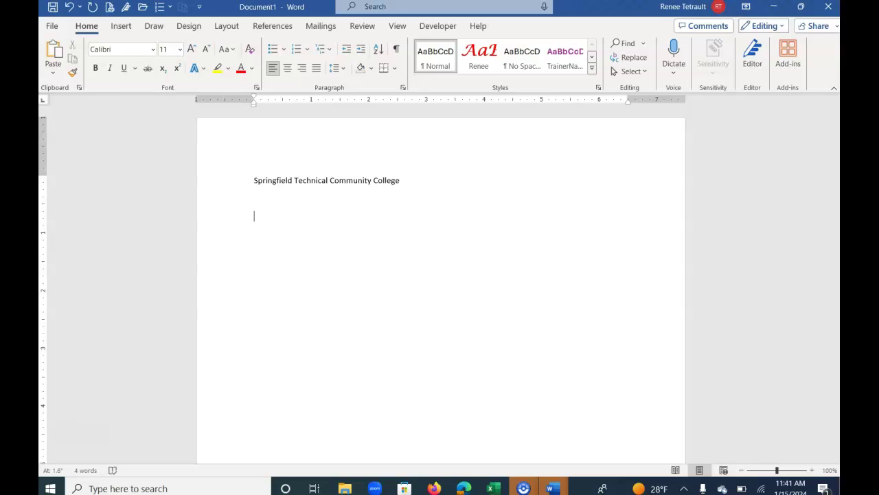
{"action": "key", "text": "Return"}
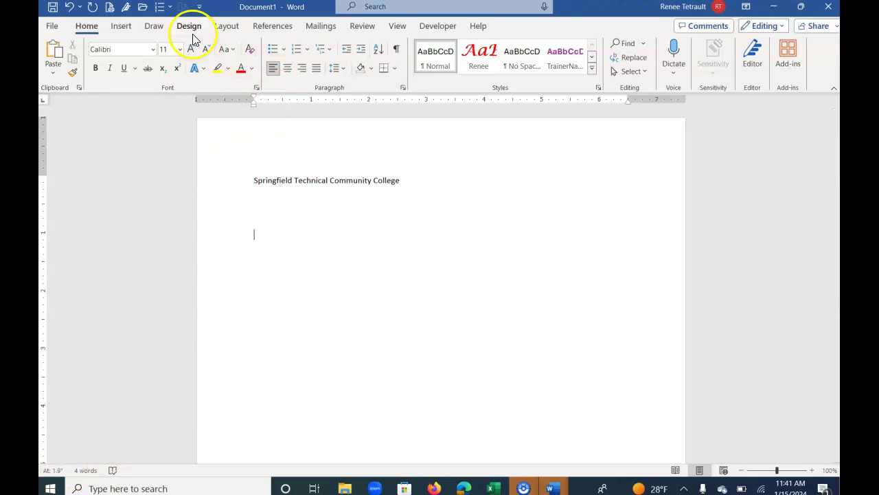
{"action": "left_click", "coordinate": [222, 470]}
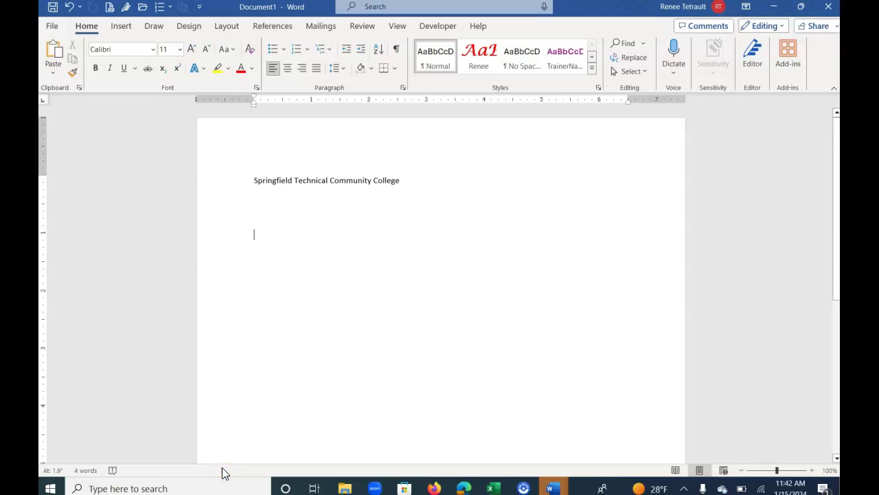
- Add Page Number to the status bar so it shows Page 1 of 1
{"action": "right_click", "coordinate": [222, 469]}
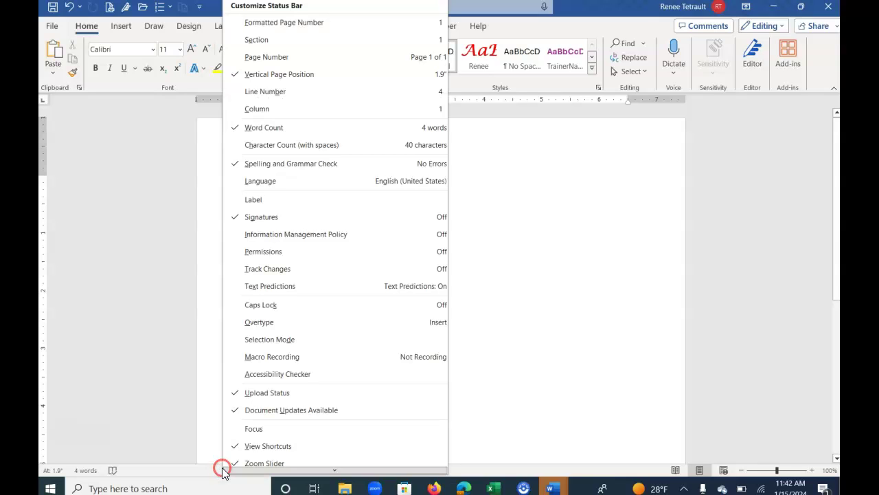
{"action": "left_click", "coordinate": [273, 61]}
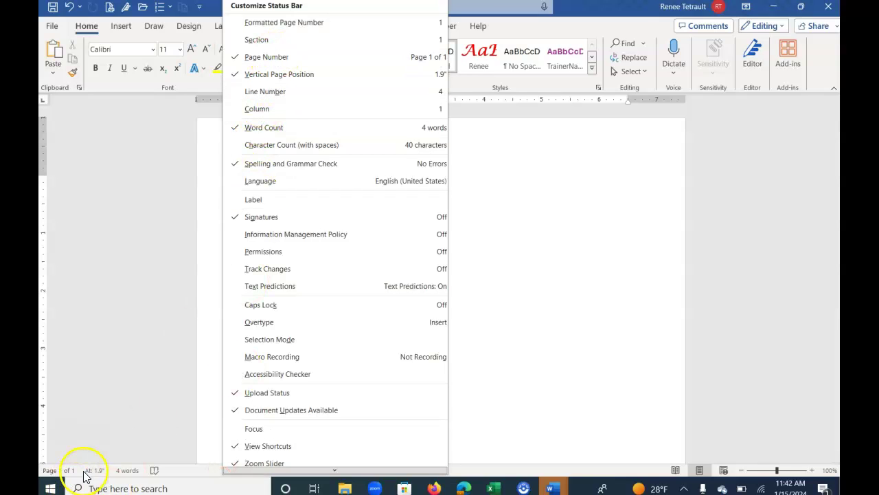
{"action": "left_click", "coordinate": [151, 433]}
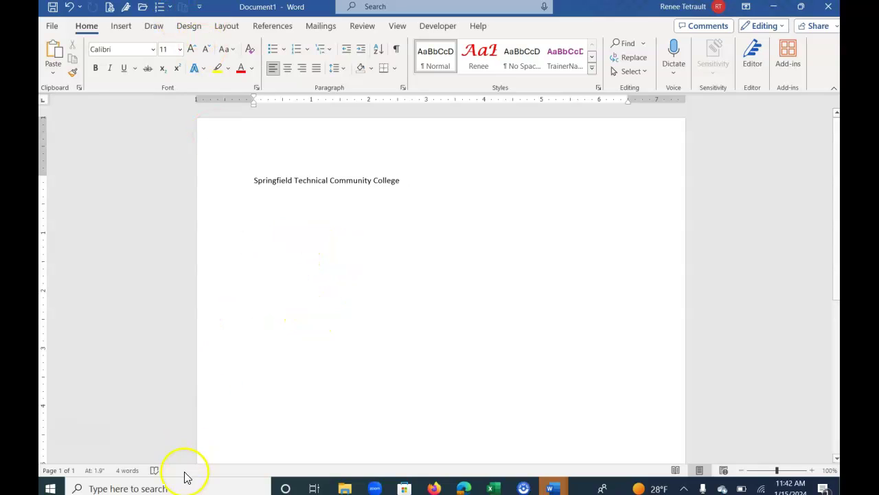
- Remove Copy from the Quick Access Toolbar via More Commands, leaving Numbering as the last command
{"action": "left_click", "coordinate": [200, 7]}
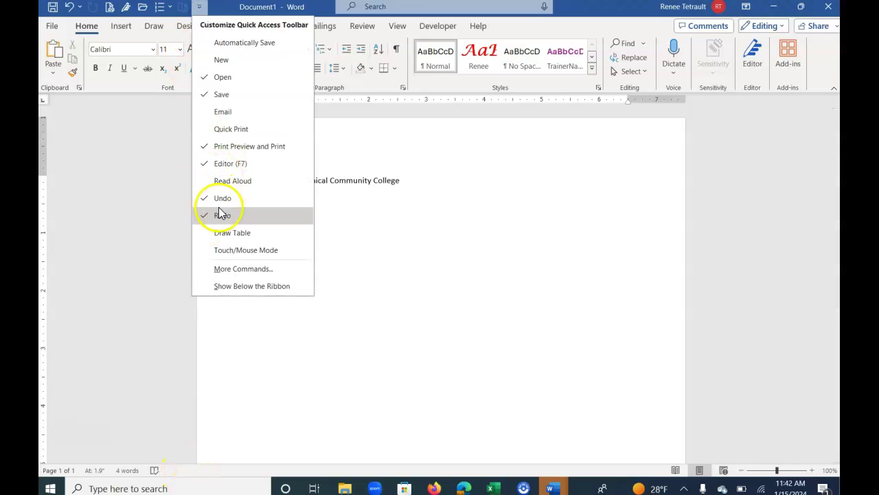
{"action": "left_click", "coordinate": [240, 269]}
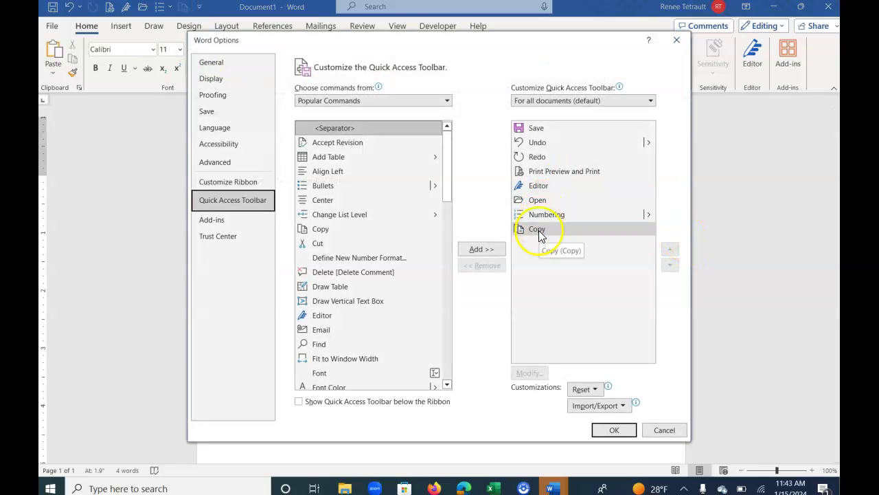
{"action": "left_click", "coordinate": [538, 230]}
{"action": "left_click", "coordinate": [479, 267]}
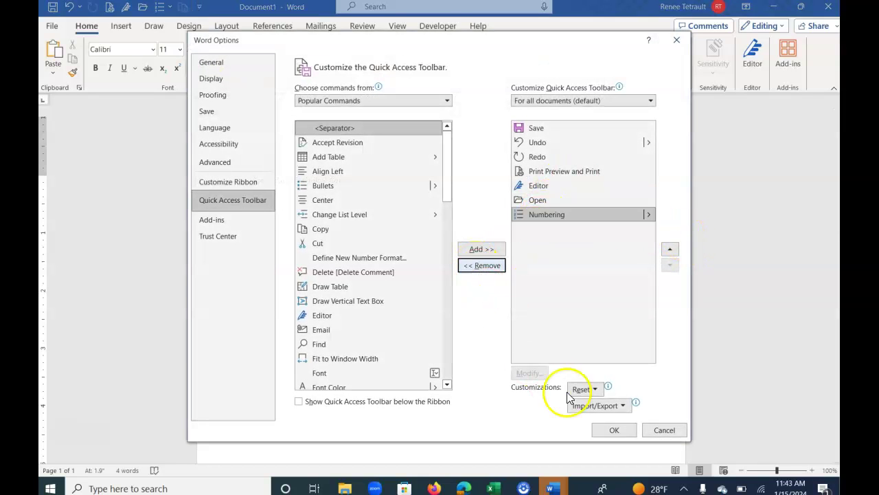
{"action": "left_click", "coordinate": [611, 430]}
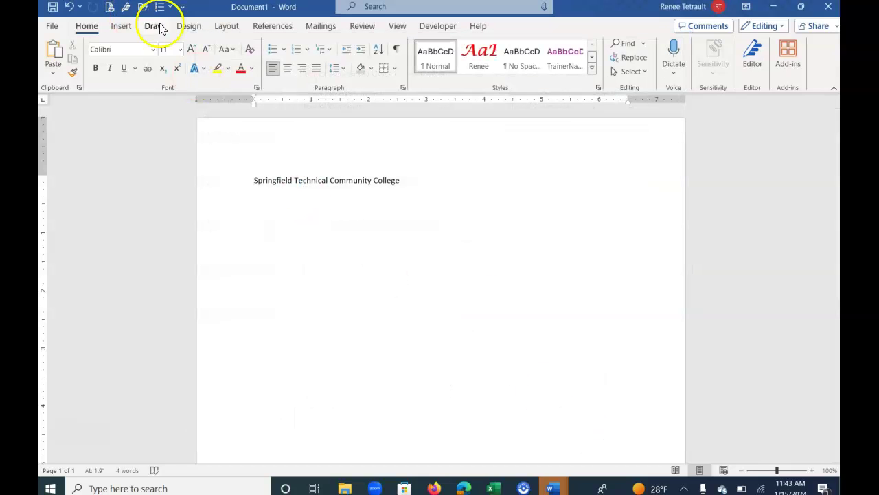